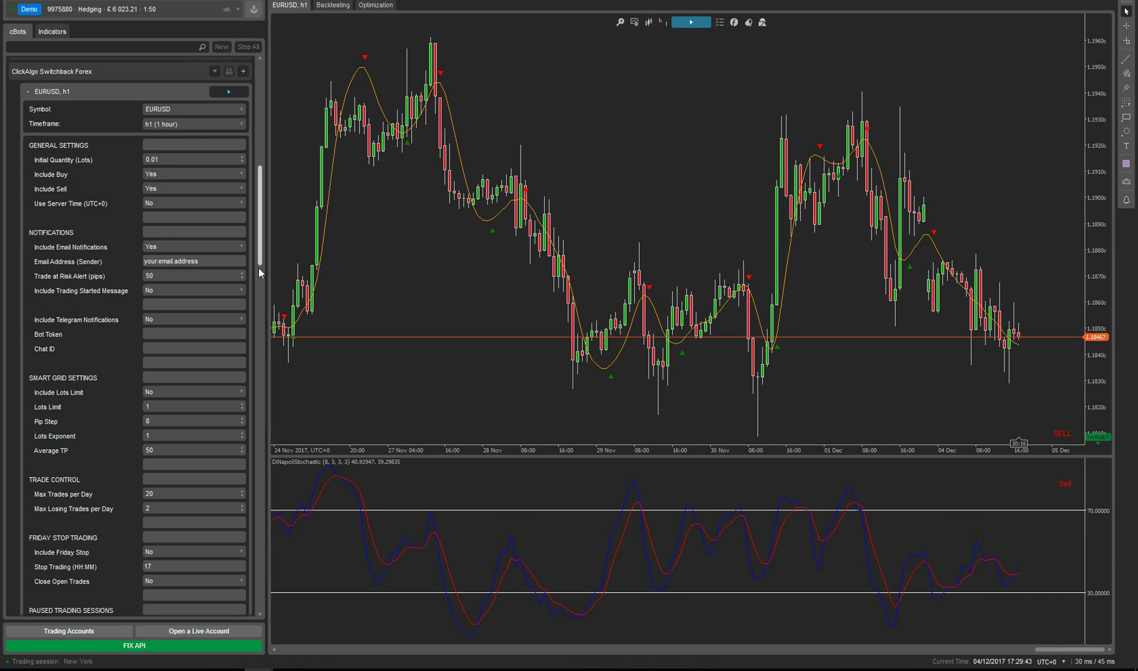
scroll(261, 251, "down", 4)
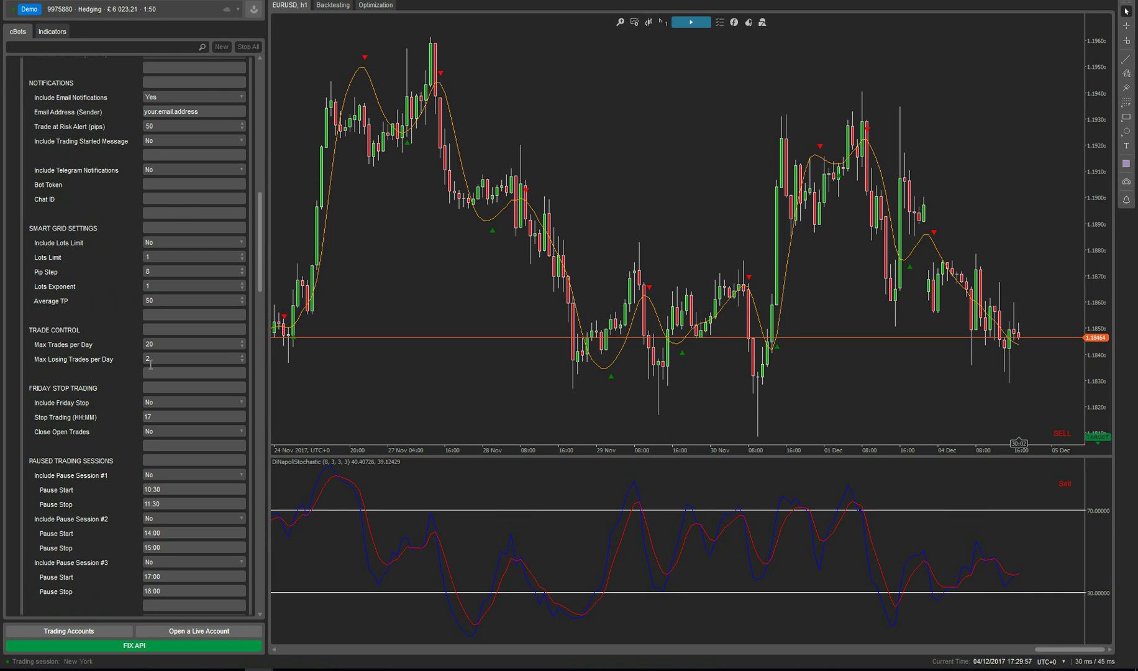
left_click(151, 364)
- Set the Friday Stop Trading time to 17:30 and Close Open Trades to Yes
left_click(154, 421)
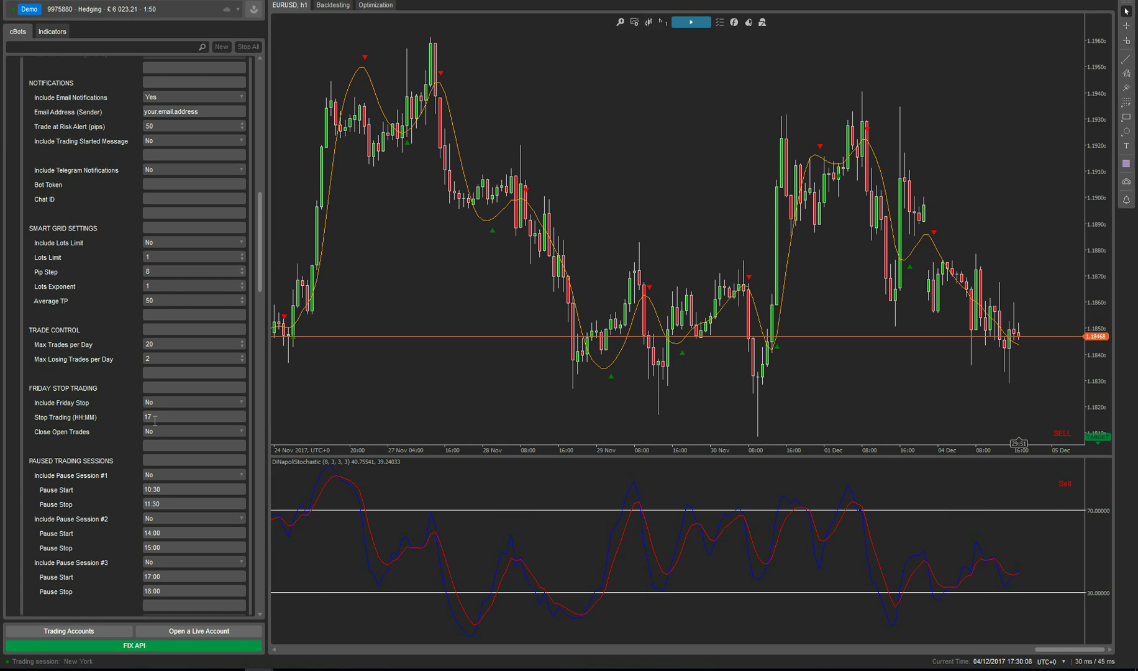
type(":30")
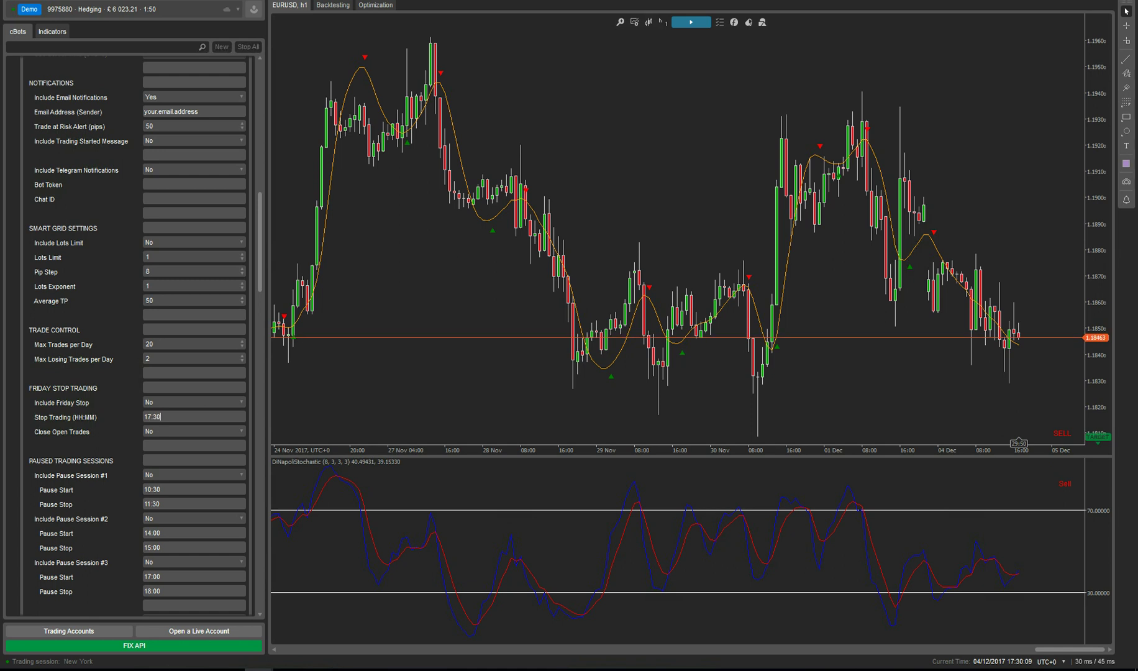
left_click(155, 433)
left_click(178, 443)
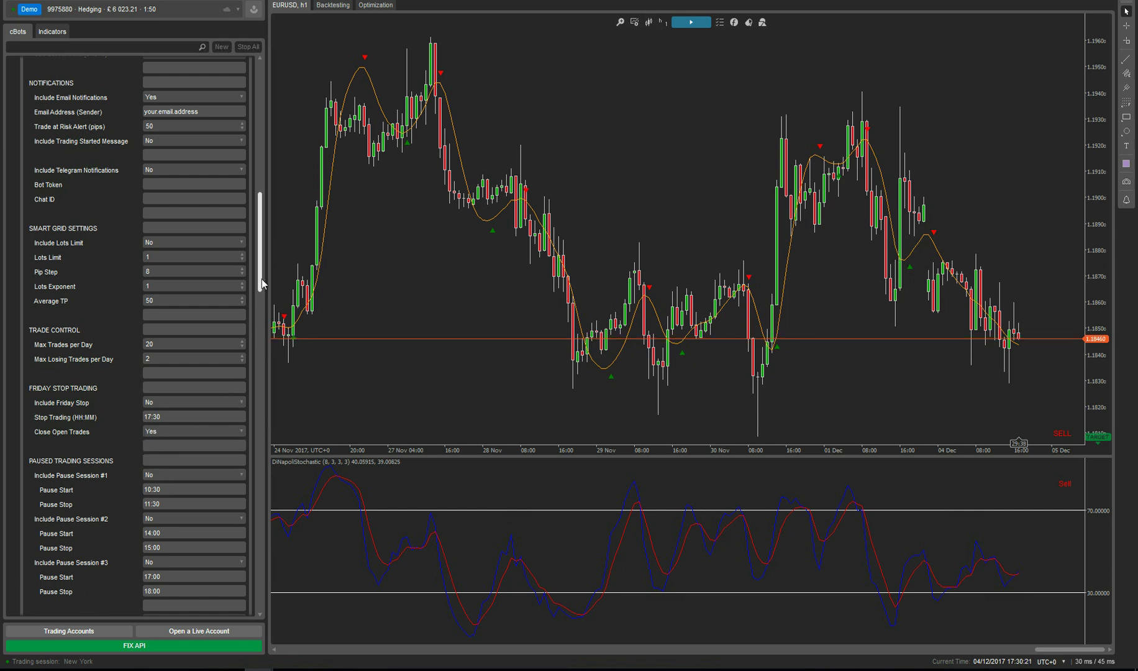
left_click_drag(262, 279, 262, 325)
- Scroll down to the Trading Cycle Start and Trading Cycle Pause parameters
scroll(262, 286, "down", 1)
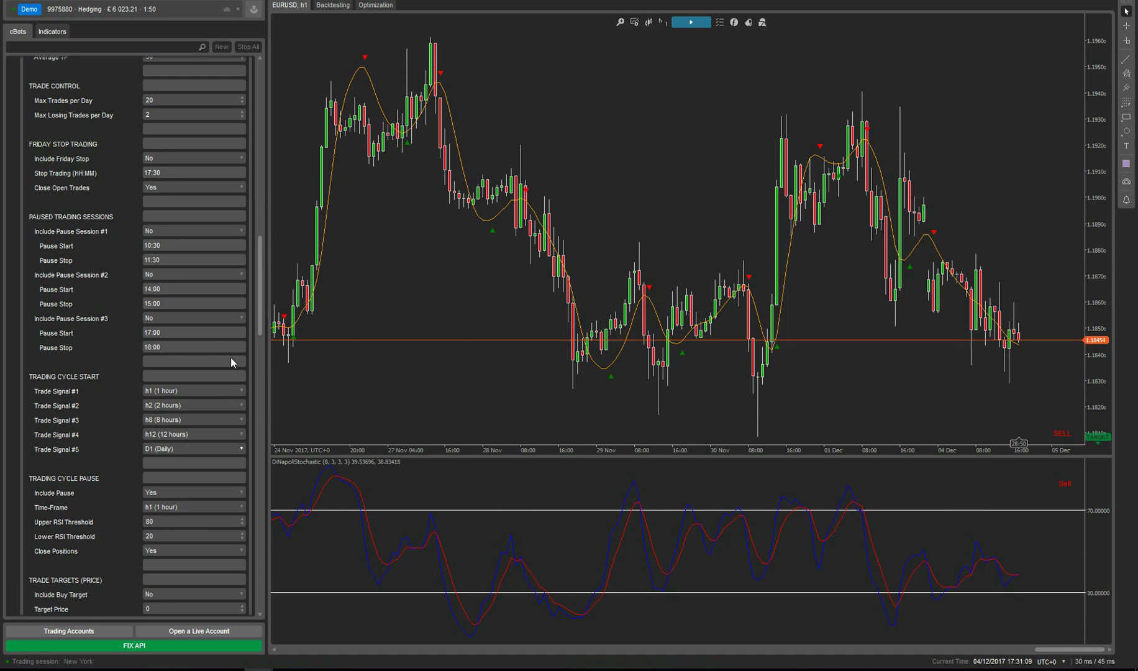
- Scroll to Trade Targets (Price) and select the Buy Target Price field, left at 0
scroll(259, 317, "down", 1)
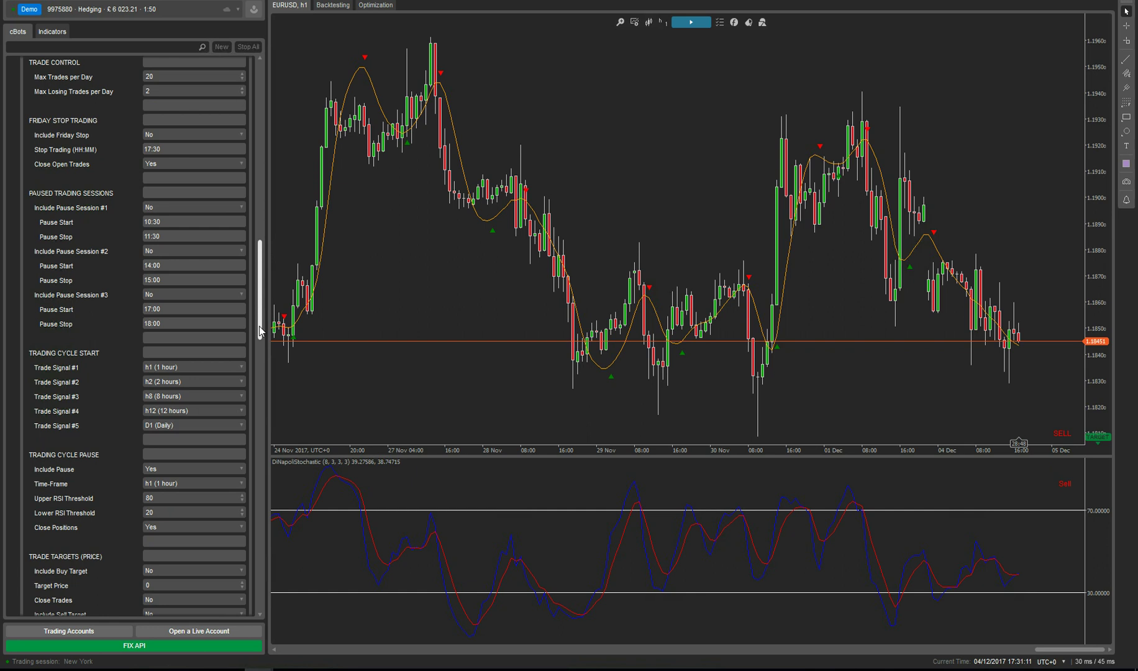
scroll(259, 326, "down", 5)
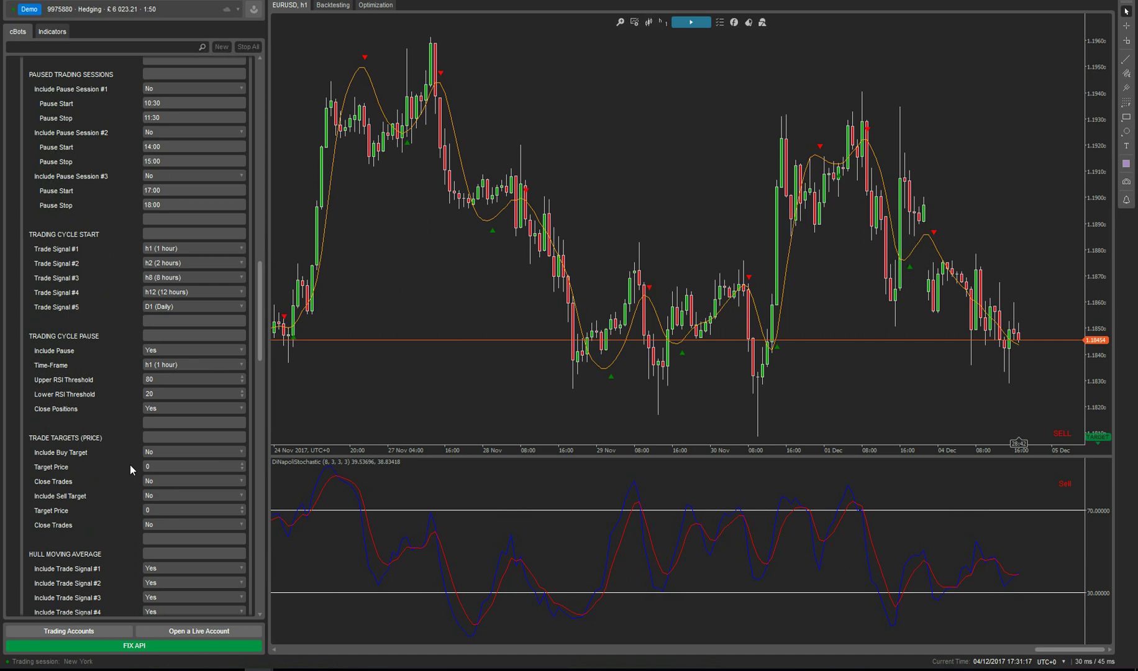
left_click(164, 466)
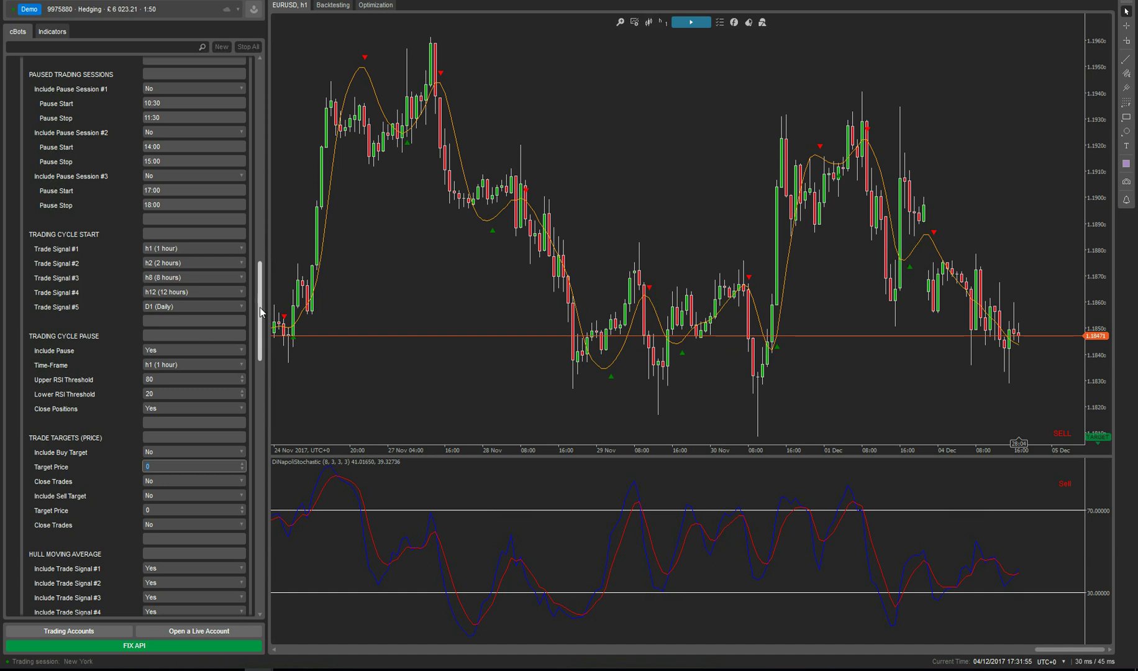
- Scroll down to the Extra Trend Indicators and Advanced Risk Management parameters
left_click_drag(259, 307, 262, 400)
scroll(261, 349, "down", 3)
scroll(262, 401, "down", 1)
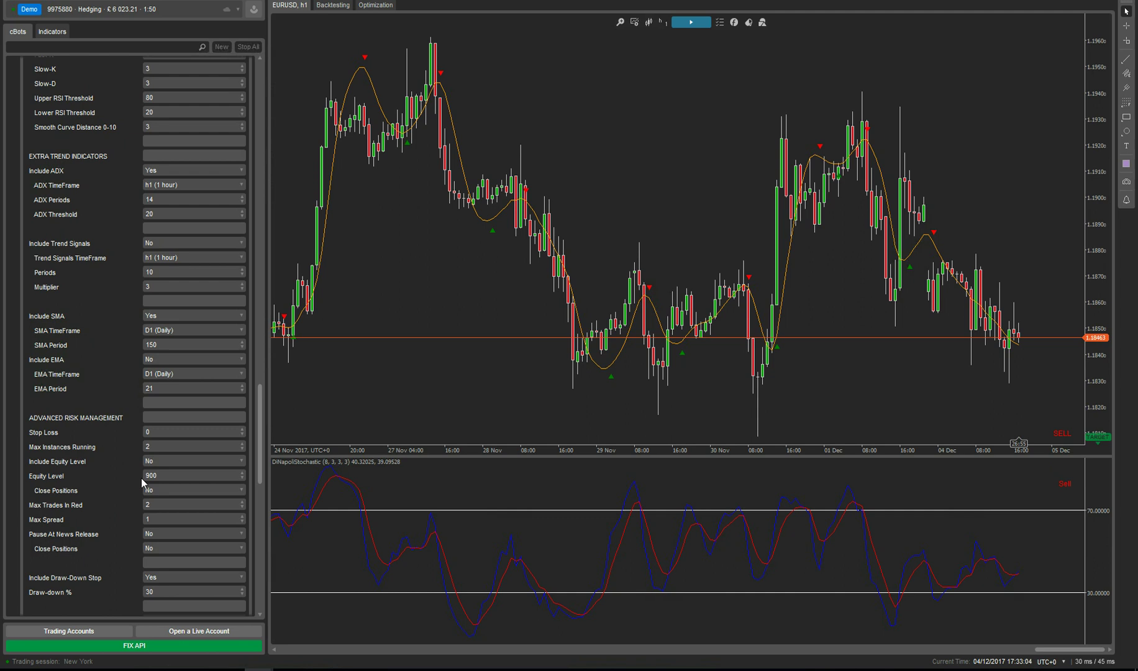
- Select the Equity Level value of 900 in Advanced Risk Management
double_click(158, 476)
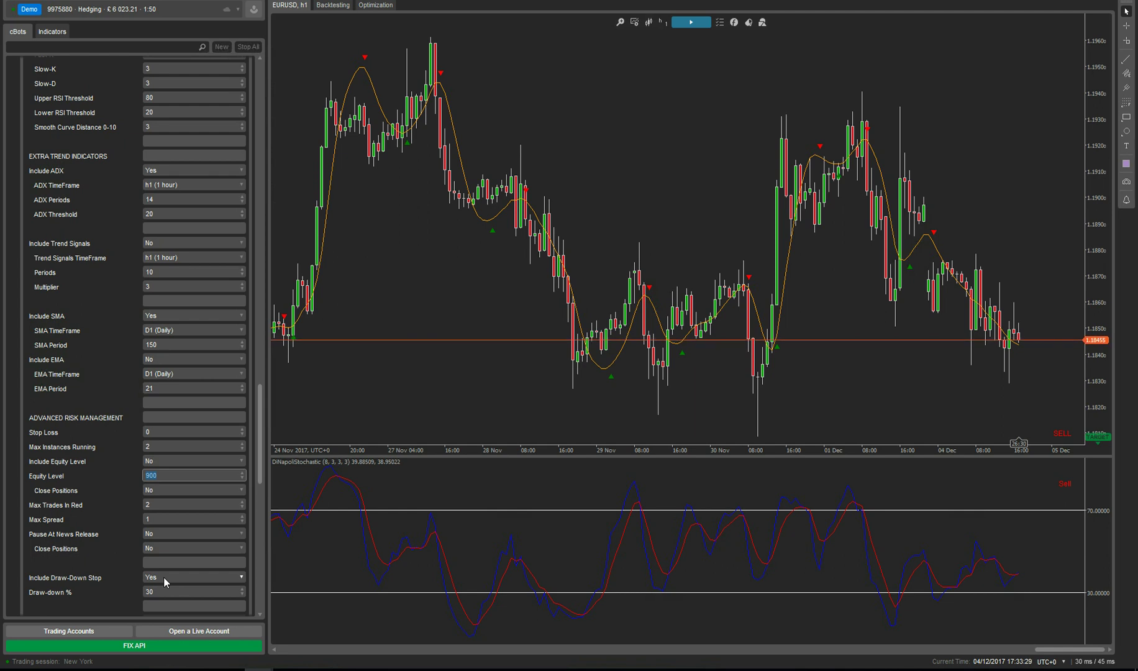
- Switch to the Backtesting view to display the EURUSD h1 equity chart
left_click(333, 5)
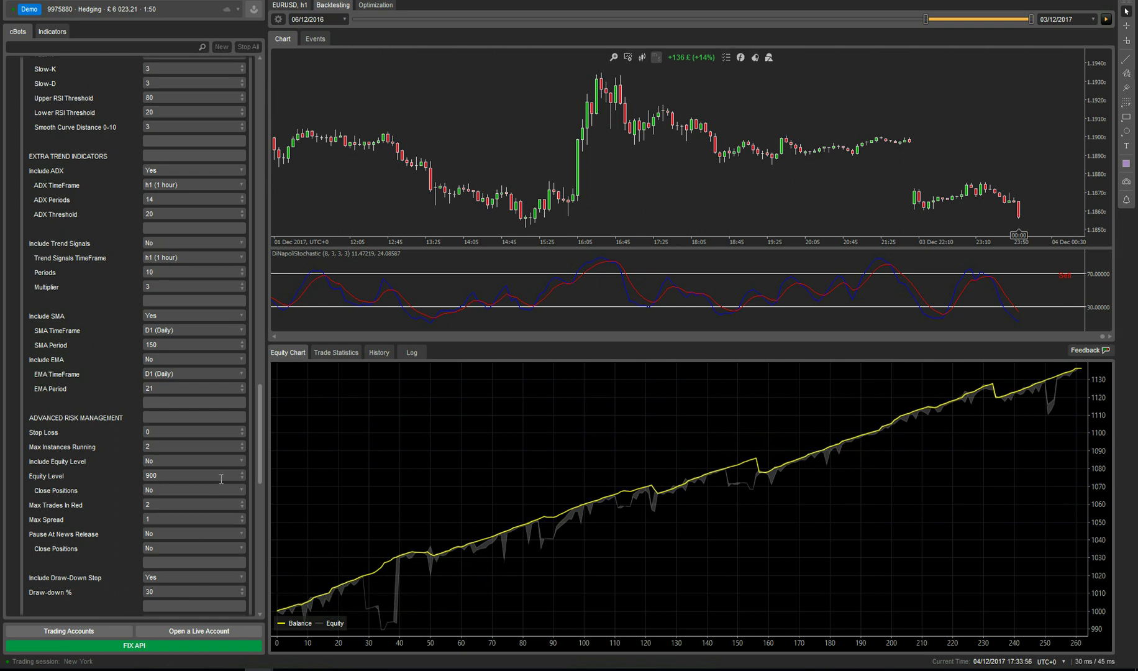
- Inspect Take Profit Target 10 pips, Target Volume Close 50% and Reverse Take Profit Target 30%
left_click_drag(259, 438, 259, 477)
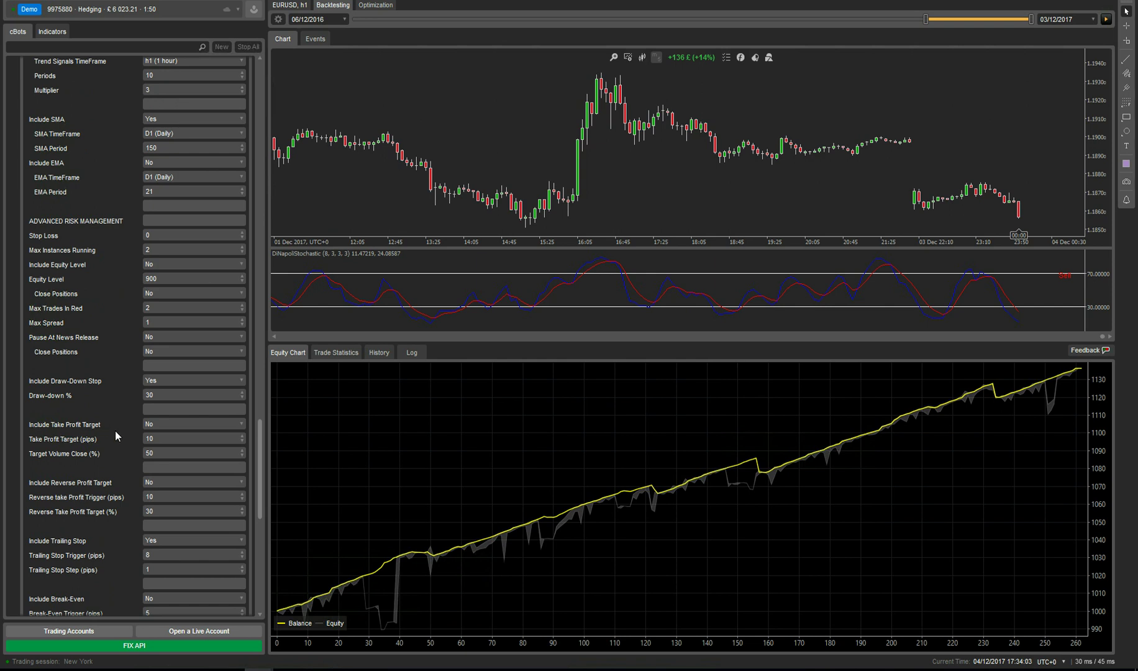
left_click(144, 440)
key("Tab")
key("shift+Tab")
key("Tab")
left_click(155, 511)
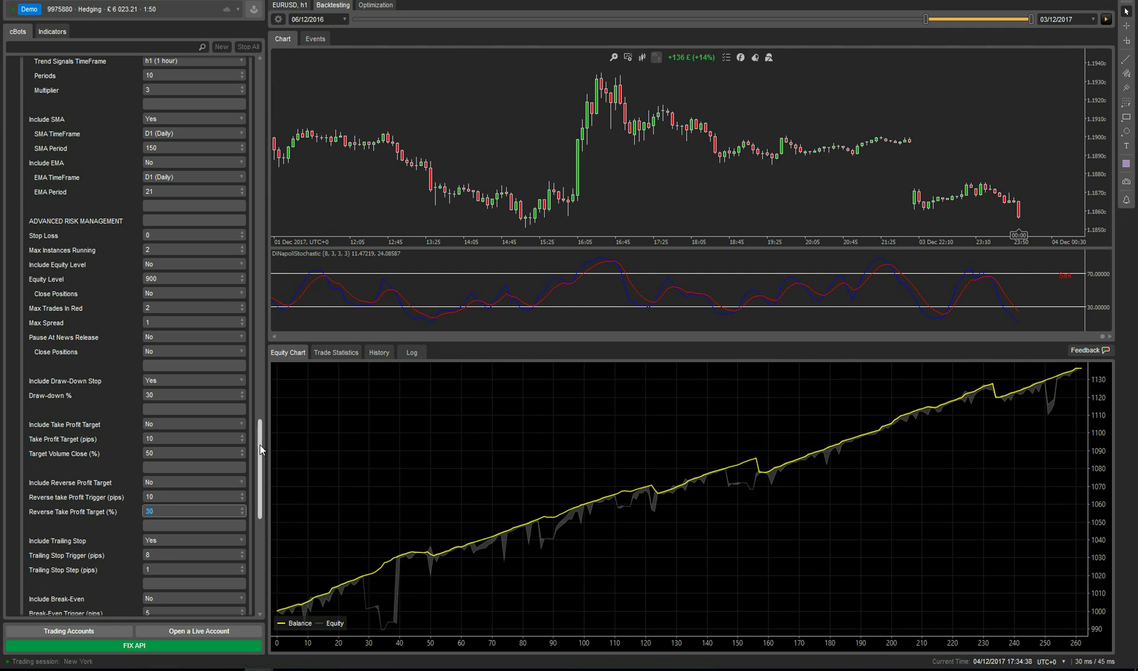
- Check the 8-pip Trailing Stop Trigger and keep Include Break-Even set to No
scroll(260, 450, "down", 3)
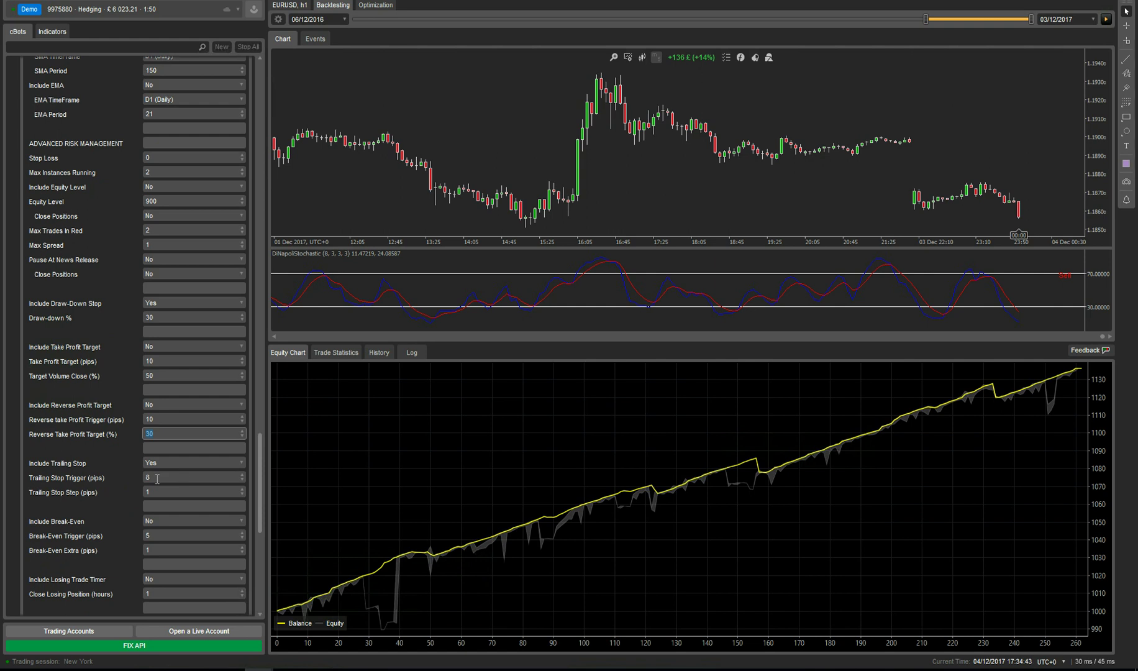
left_click(157, 478)
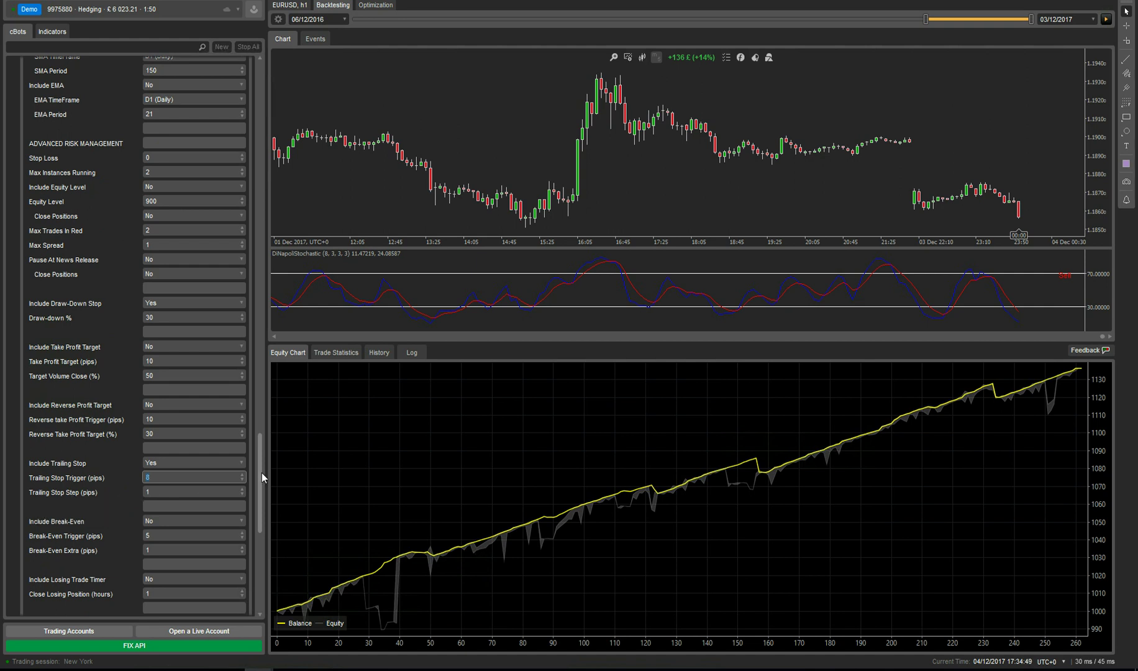
left_click_drag(261, 473, 262, 479)
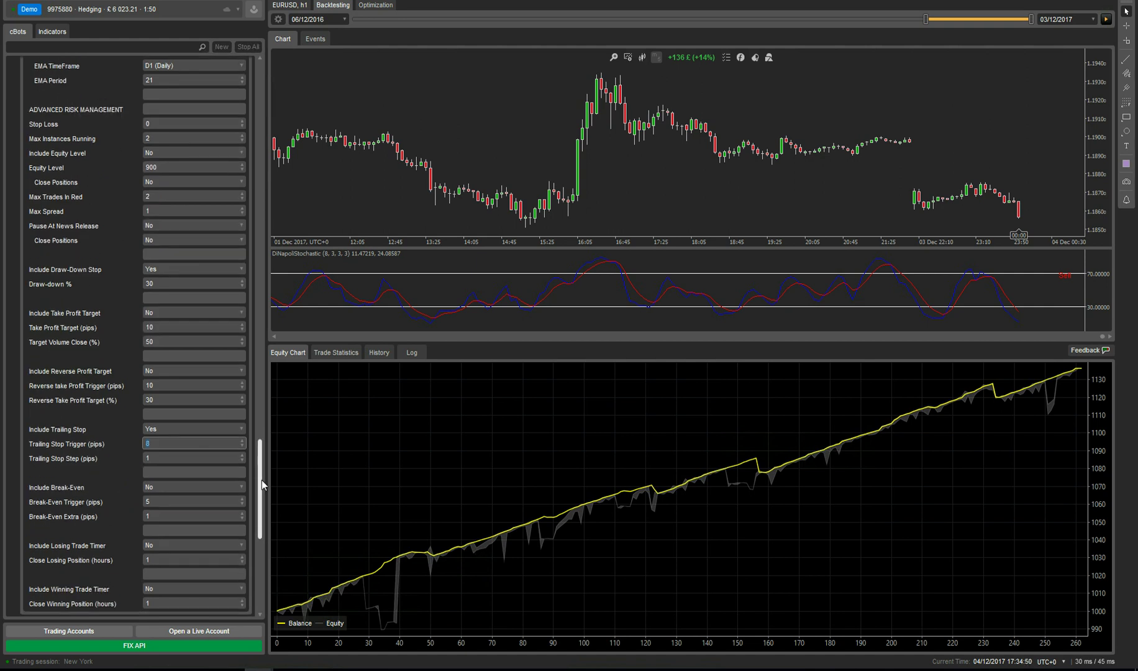
left_click(171, 481)
left_click(163, 479)
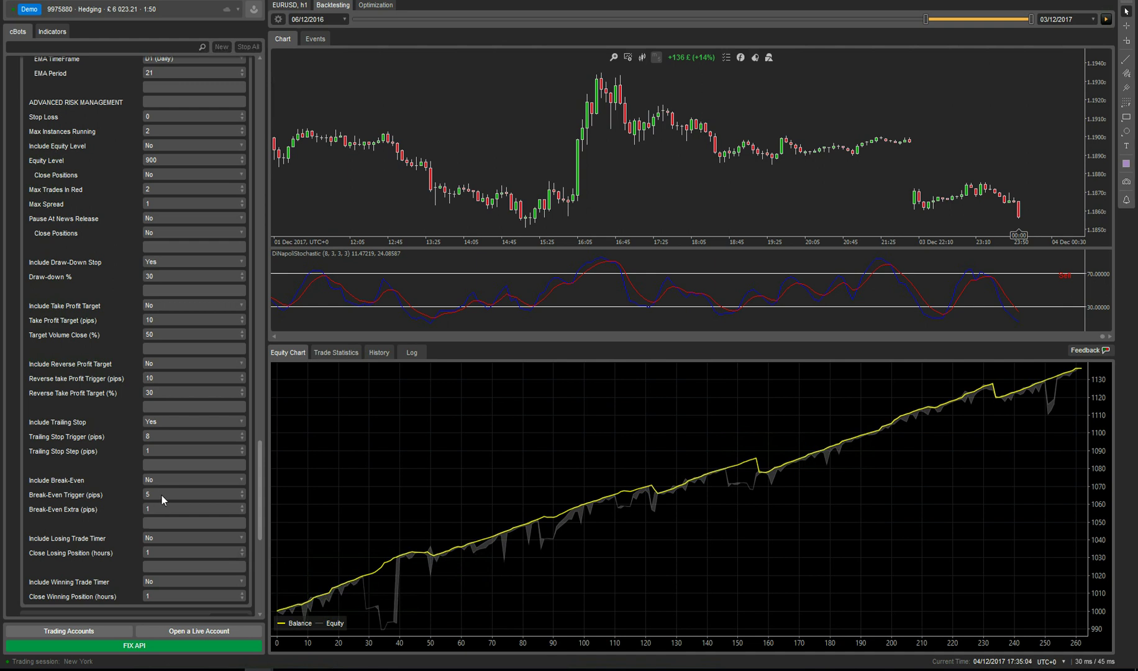
- Scroll to Close Losing Position (hours) and select its value box
left_click_drag(258, 477, 260, 486)
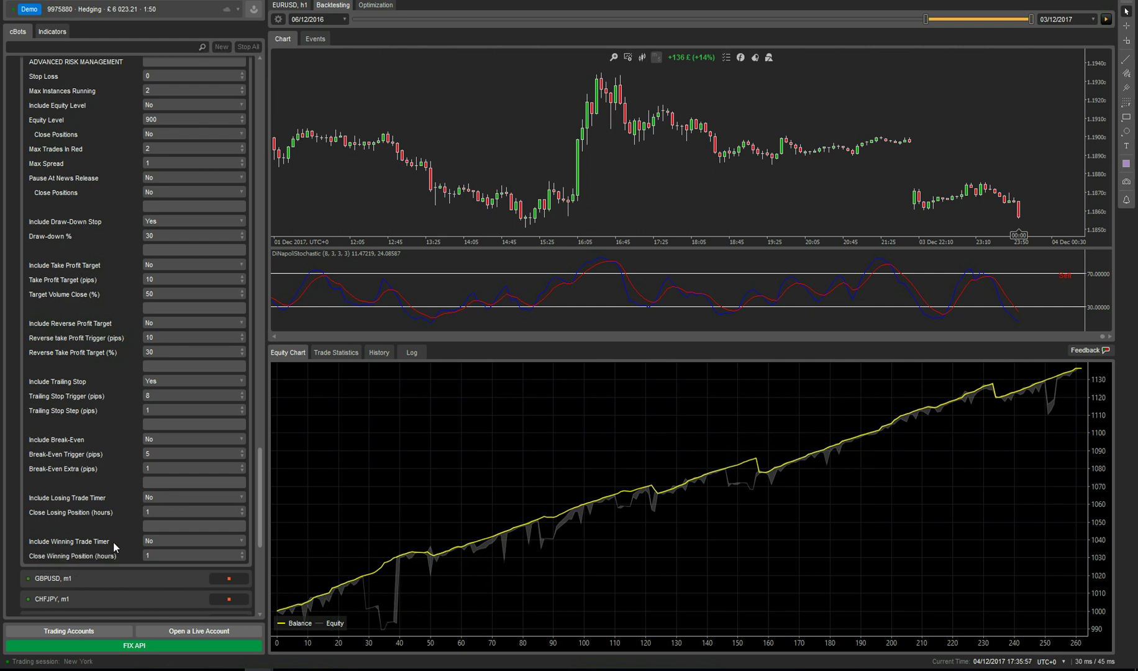
left_click(140, 507)
- Enter 24 hours for Close Losing Position, then return to the top general settings
type("24")
left_click_drag(264, 461, 261, 177)
scroll(261, 177, "down", 2)
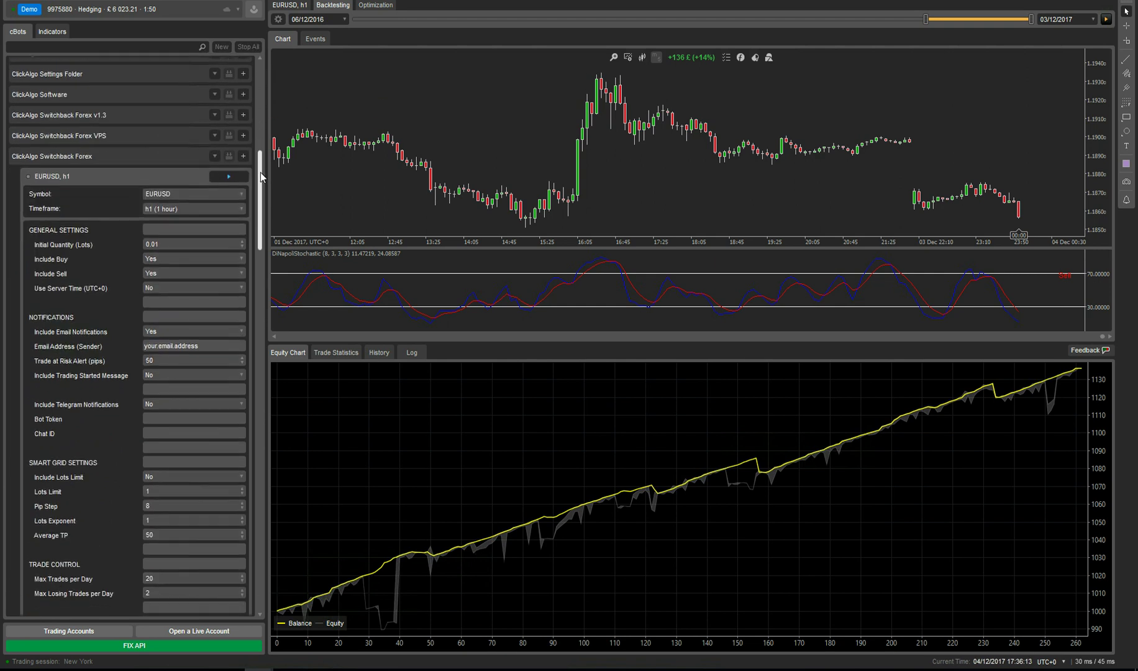